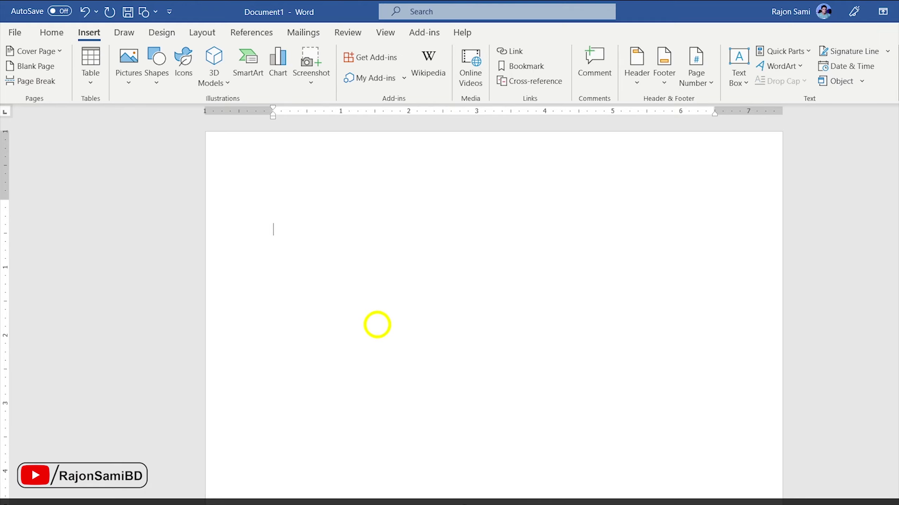
# - Insert a one-row, six-column table and extend it to two rows
pyautogui.hotkey('ctrl', 'v')
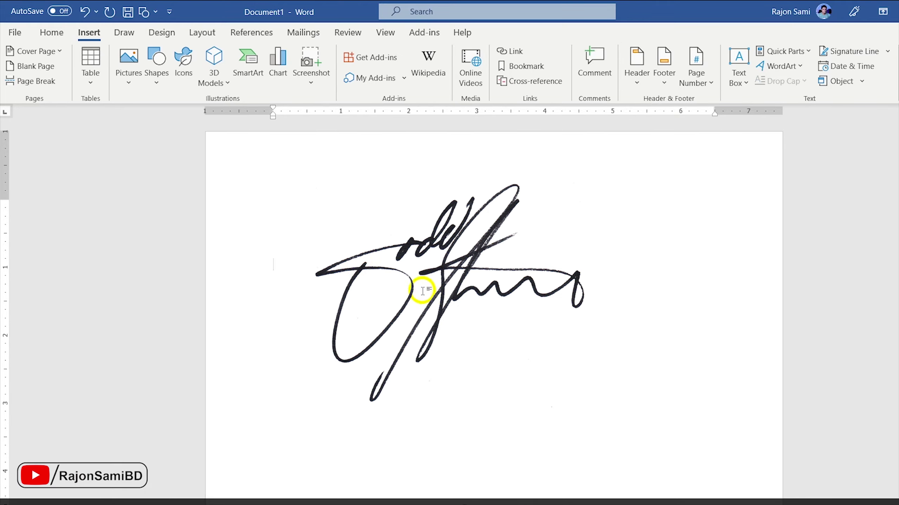
pyautogui.click(91, 66)
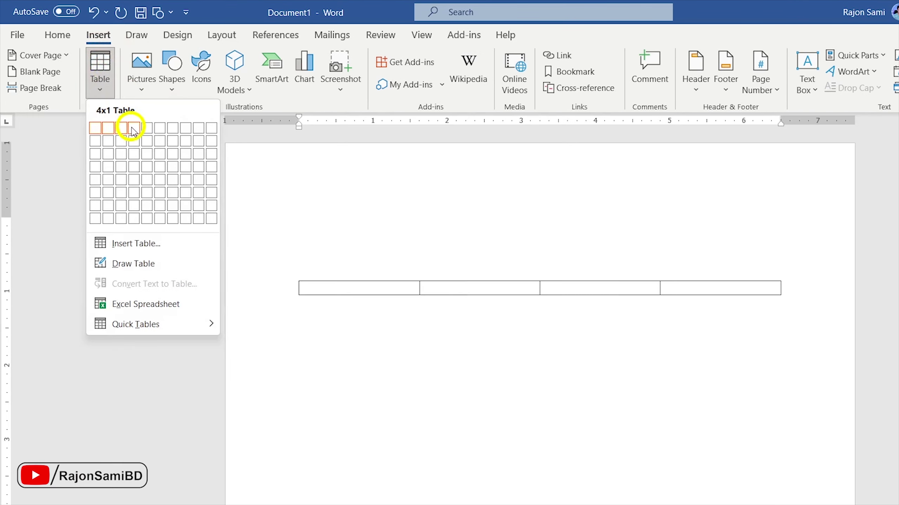
pyautogui.click(161, 128)
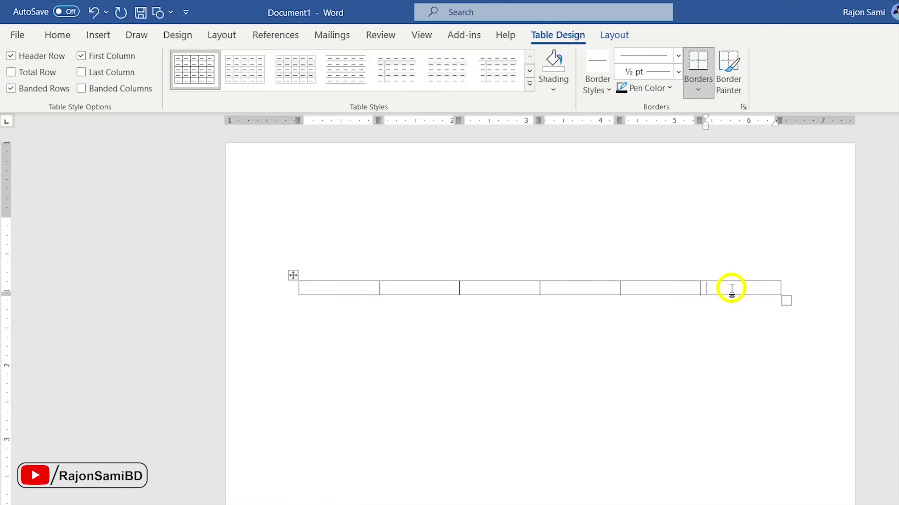
pyautogui.press('Tab')
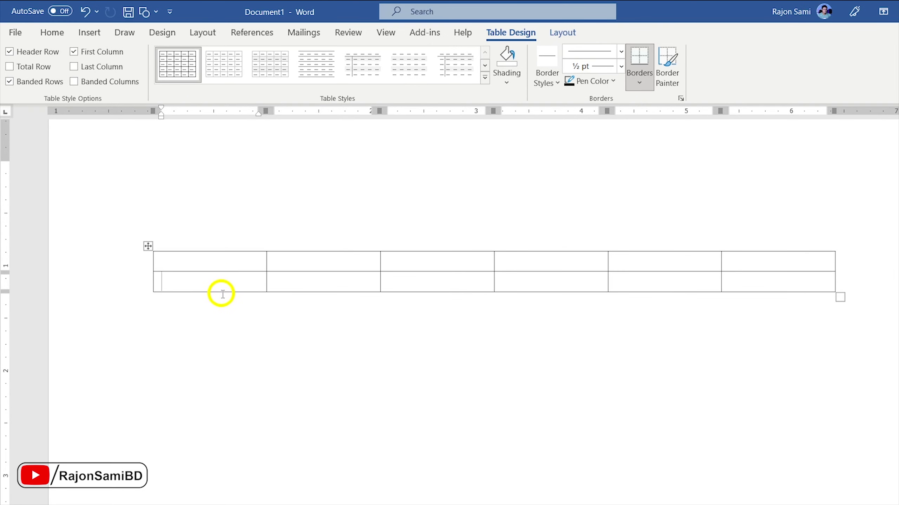
# - Enter Manager, Officer and Managing Director into the second row's cells
pyautogui.write('Manager')
pyautogui.moveTo(321, 269); pyautogui.dragTo(323, 285)
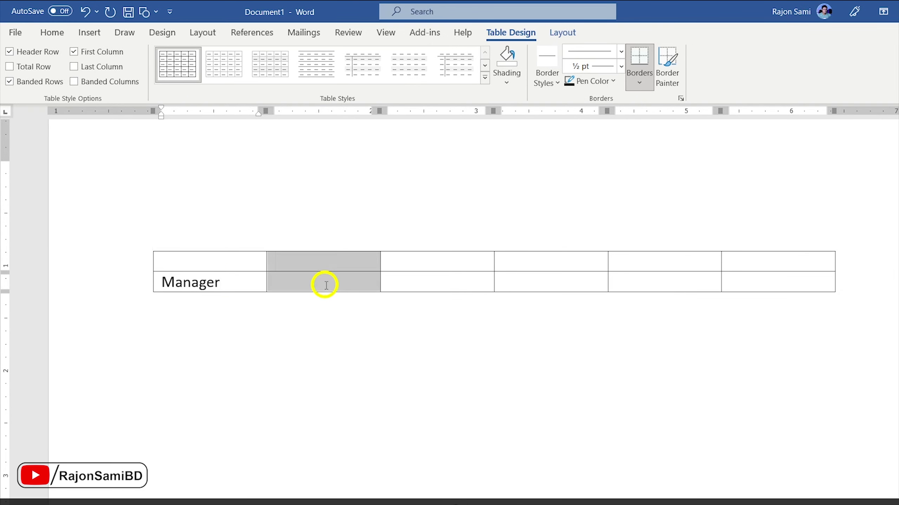
pyautogui.click(407, 283)
pyautogui.write('Officer')
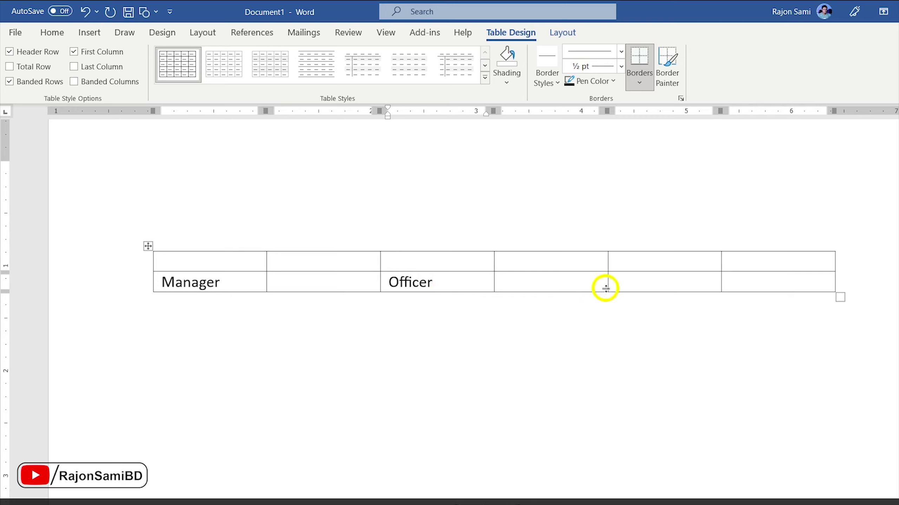
pyautogui.click(633, 285)
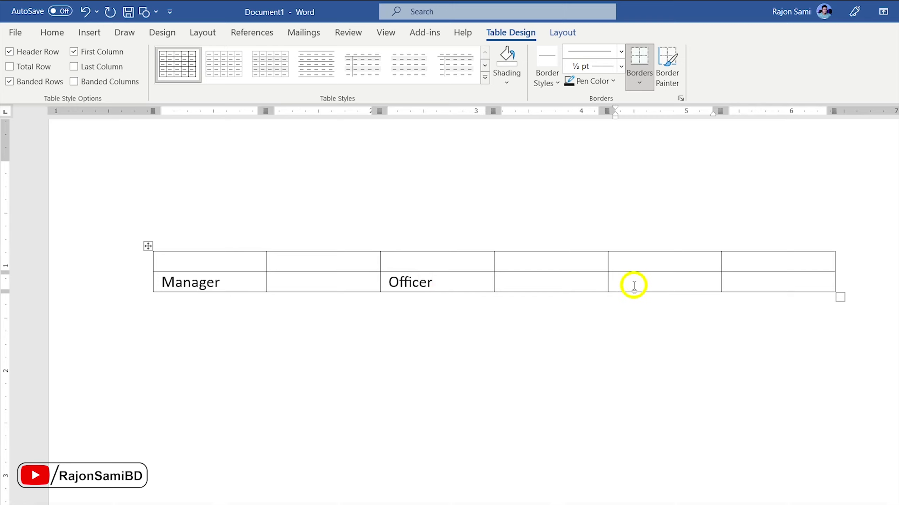
pyautogui.write('Managing Director')
# - Widen the columns, delete the unused sixth column, and stretch the table to the right margin
pyautogui.moveTo(721, 281); pyautogui.dragTo(751, 281)
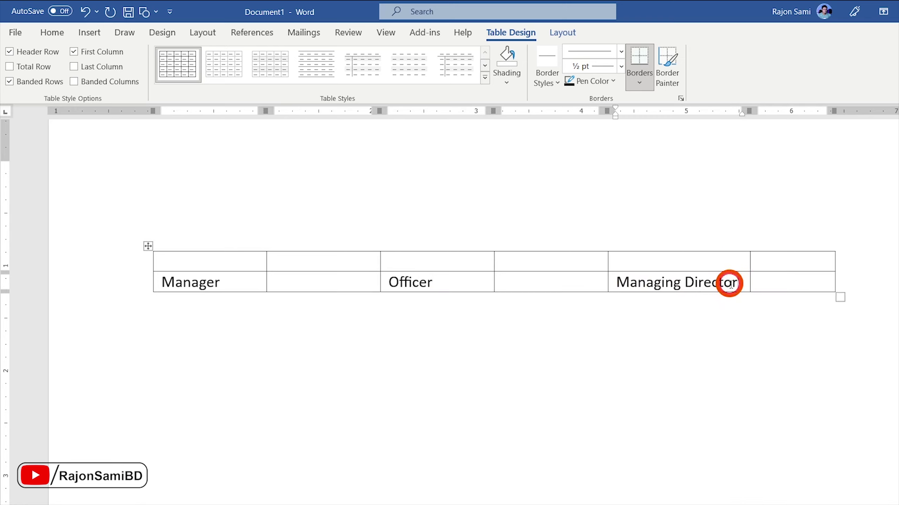
pyautogui.moveTo(380, 256); pyautogui.dragTo(415, 256)
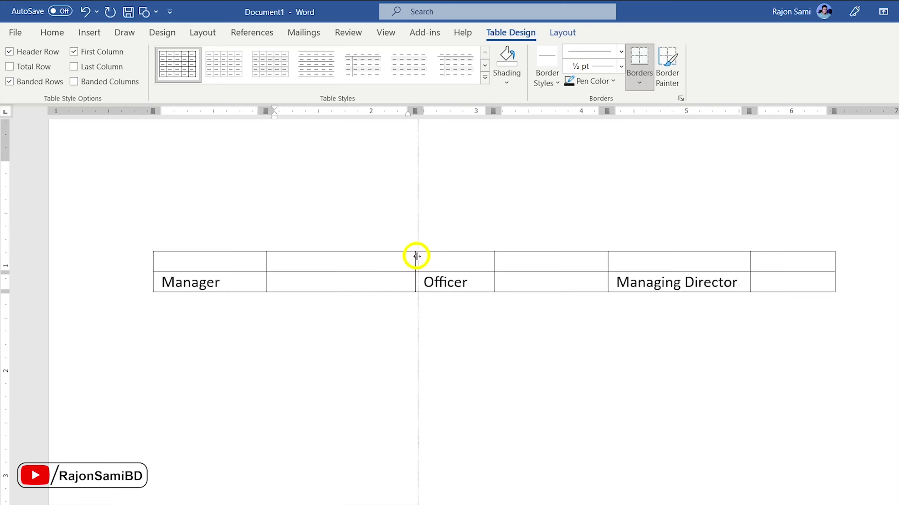
pyautogui.click(788, 251)
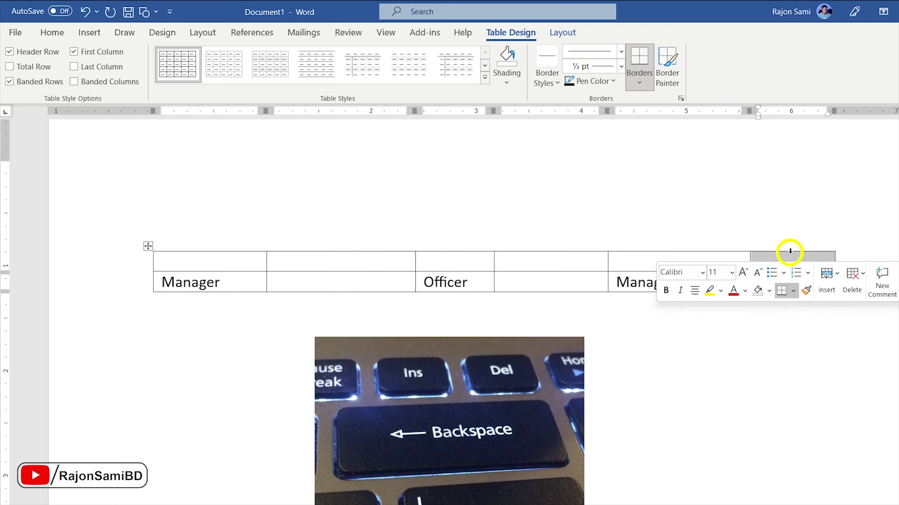
pyautogui.press('BackSpace')
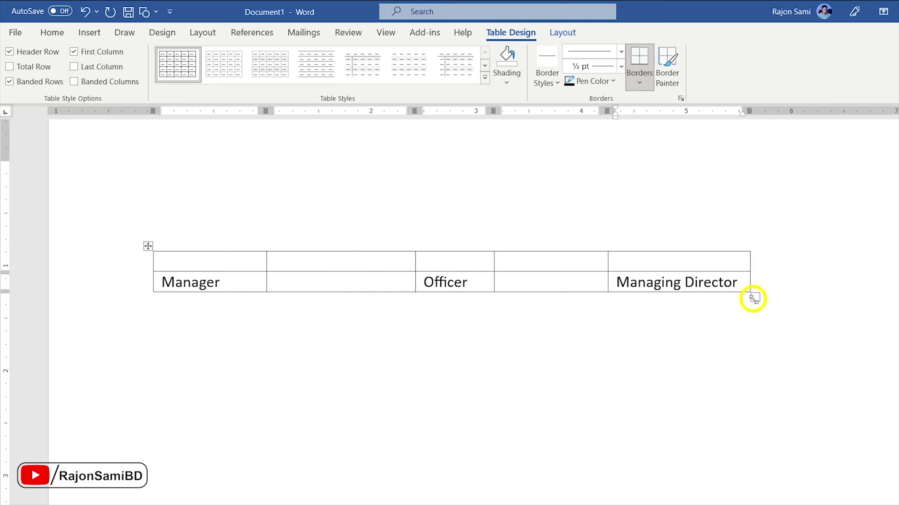
pyautogui.moveTo(753, 299); pyautogui.dragTo(837, 299)
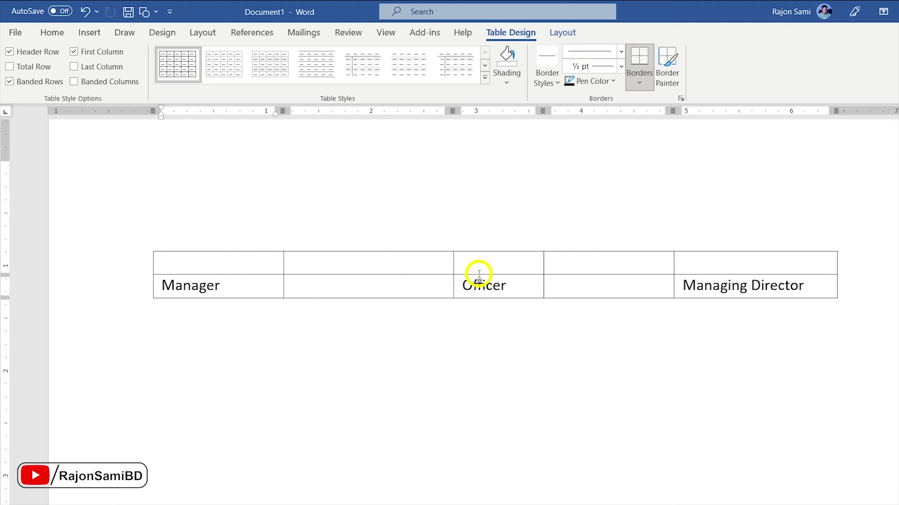
# - Remove all table borders and centre the job titles in row 2
pyautogui.moveTo(479, 275); pyautogui.dragTo(712, 281)
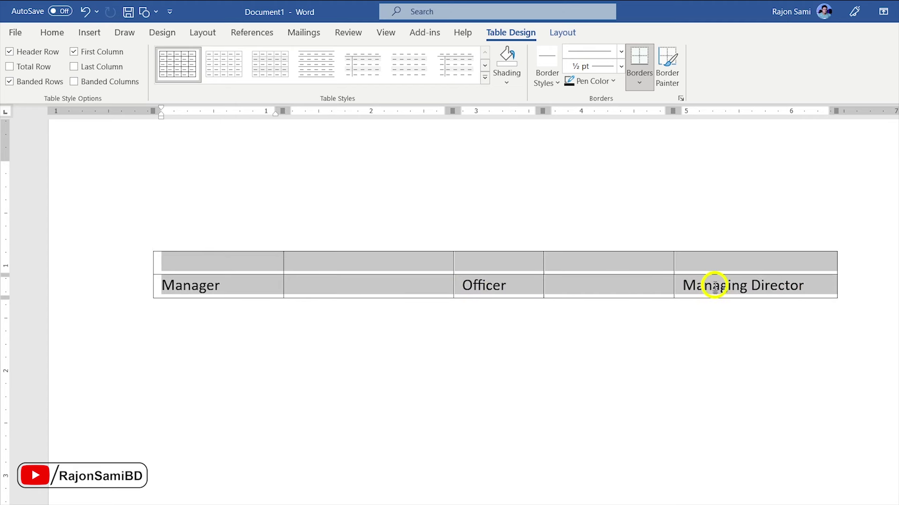
pyautogui.click(639, 83)
pyautogui.click(690, 172)
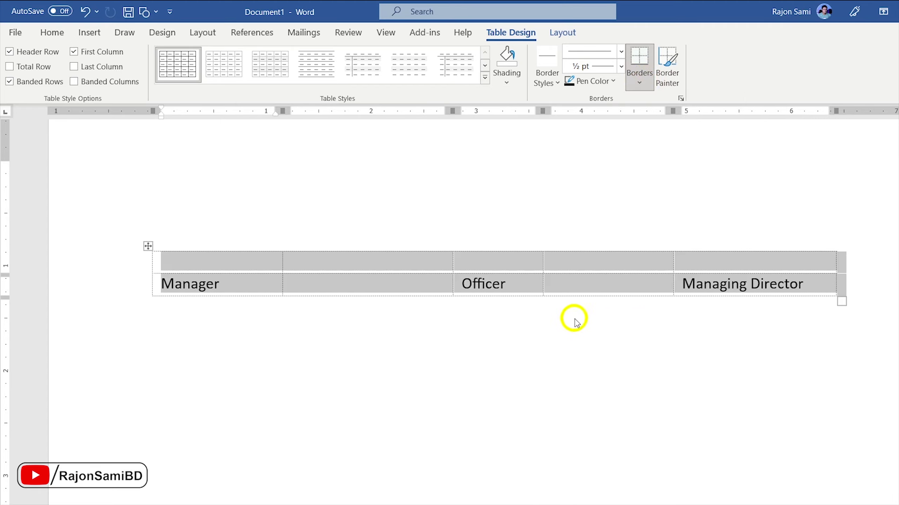
pyautogui.click(491, 345)
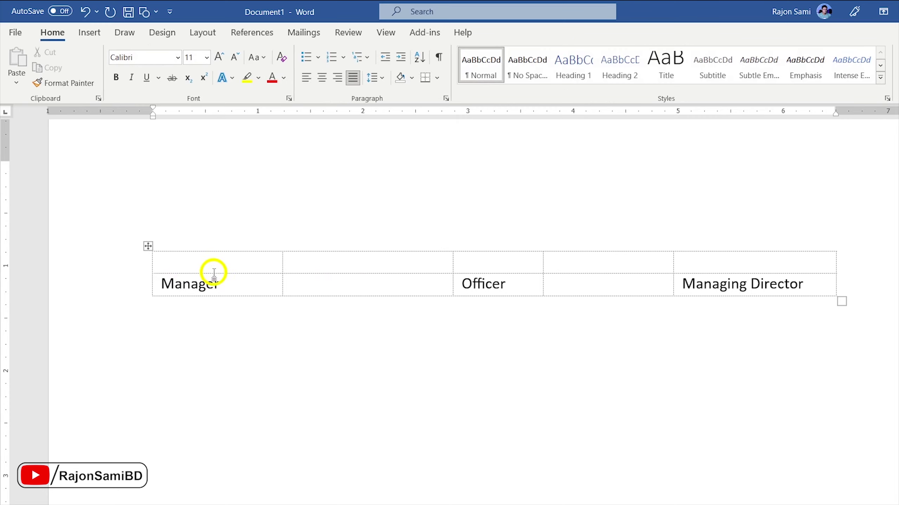
pyautogui.moveTo(180, 286); pyautogui.dragTo(747, 286)
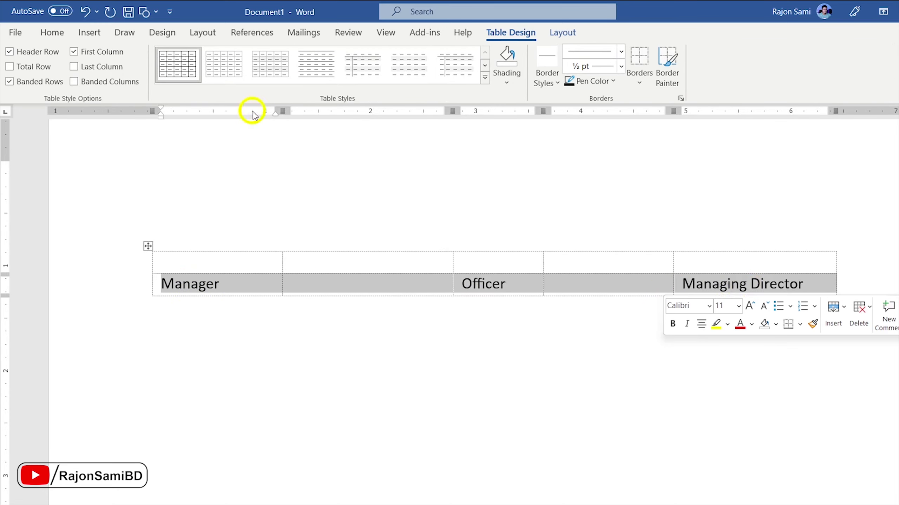
pyautogui.click(53, 33)
pyautogui.click(322, 78)
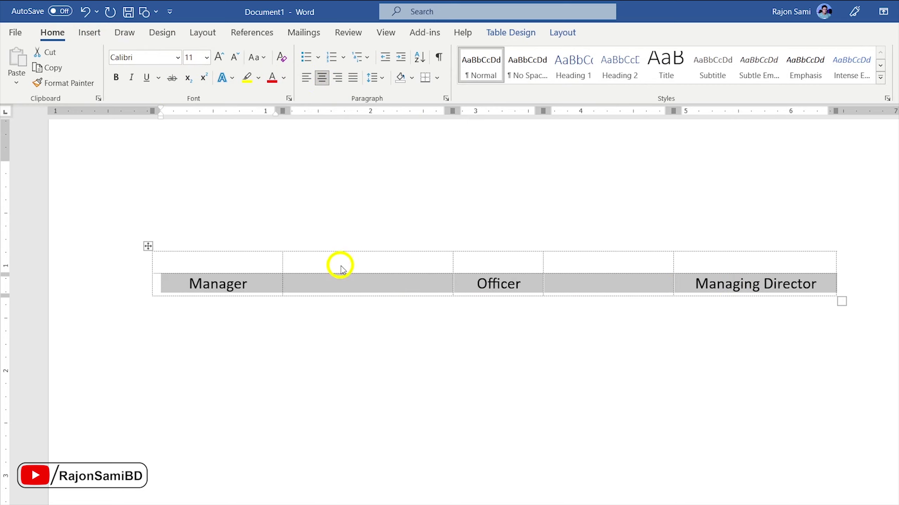
# - Add top borders to the Manager, Officer and Managing Director cells as signature lines
pyautogui.click(233, 288)
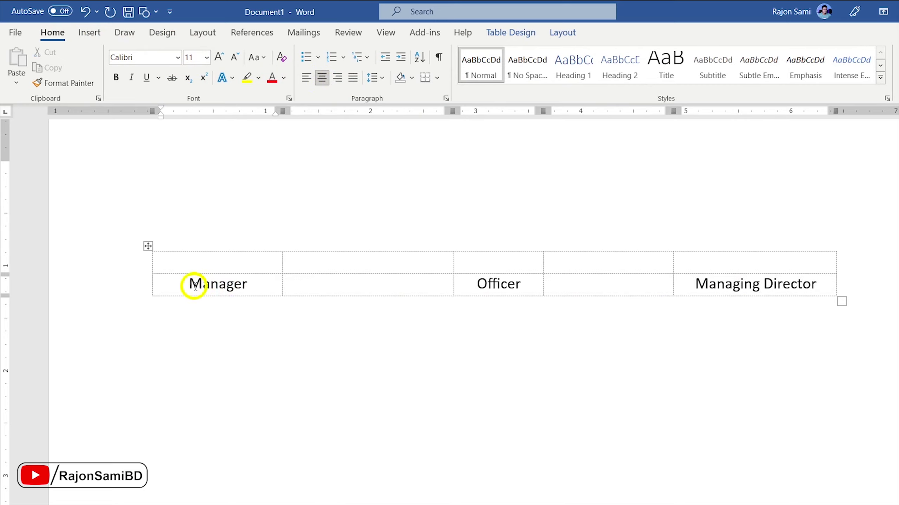
pyautogui.click(511, 33)
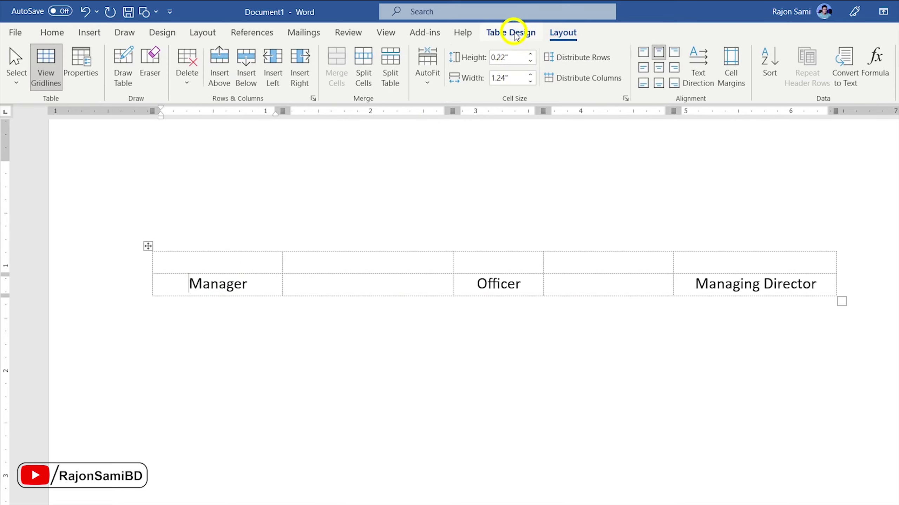
pyautogui.click(640, 83)
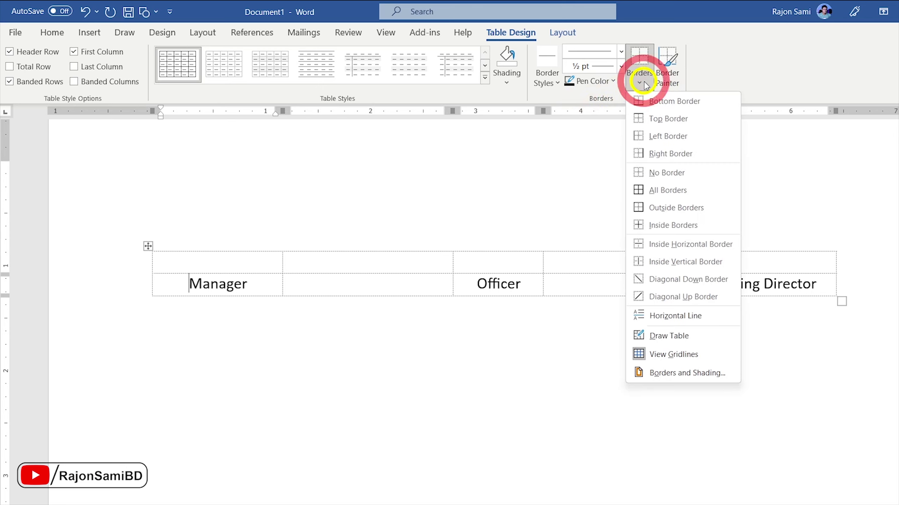
pyautogui.click(666, 127)
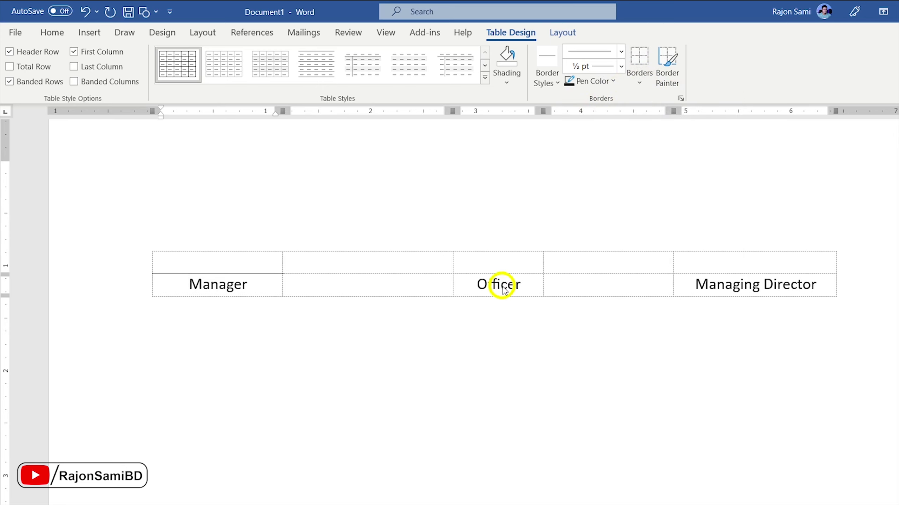
pyautogui.click(639, 58)
pyautogui.click(753, 281)
pyautogui.click(634, 69)
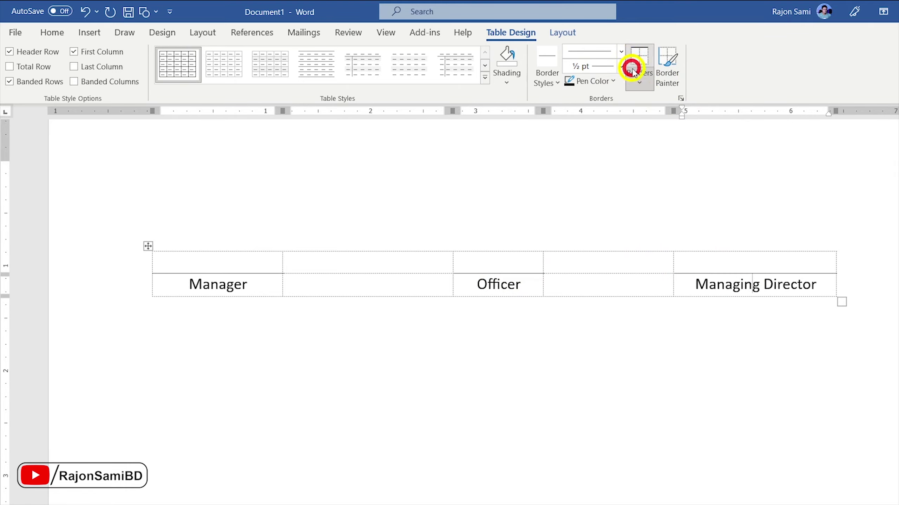
pyautogui.click(405, 196)
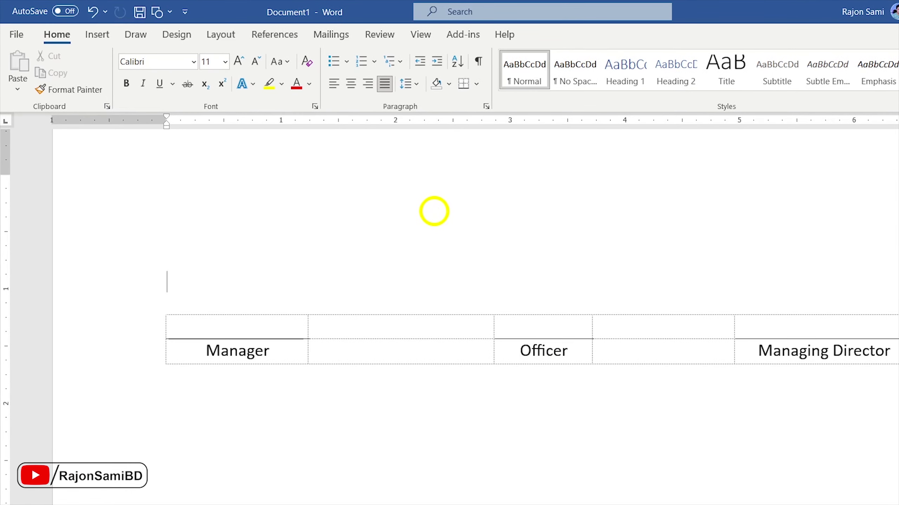
# - Add a blank line above the table and verify the print preview shows three signature lines
pyautogui.press('Return')
pyautogui.press('Return')
pyautogui.press('Return')
pyautogui.press('Return')
pyautogui.press('Return')
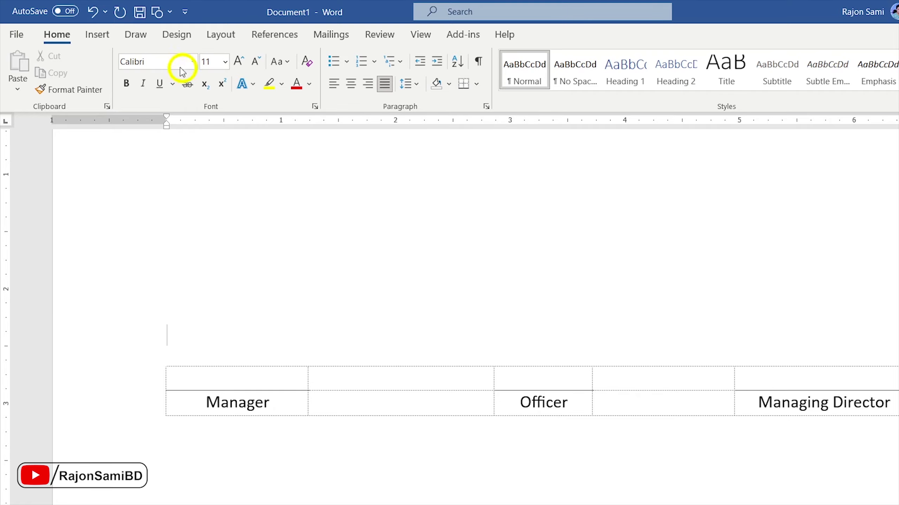
pyautogui.click(16, 34)
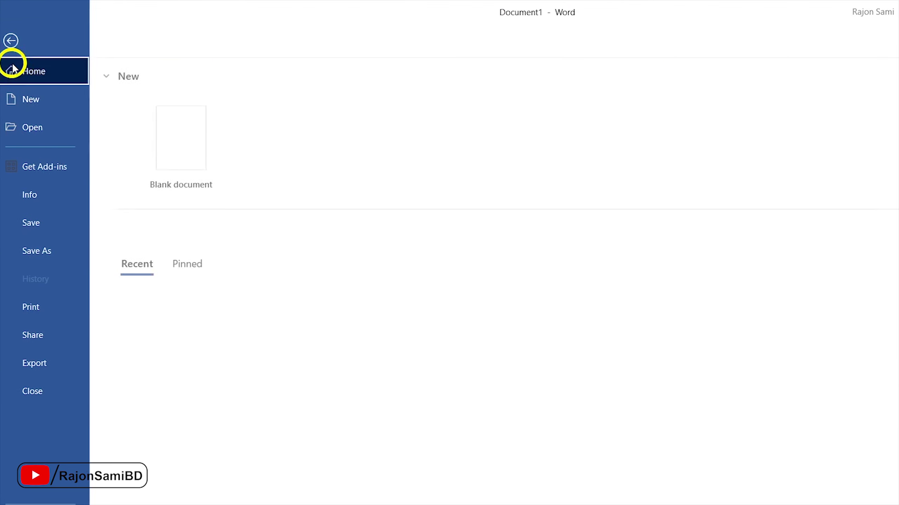
pyautogui.click(55, 308)
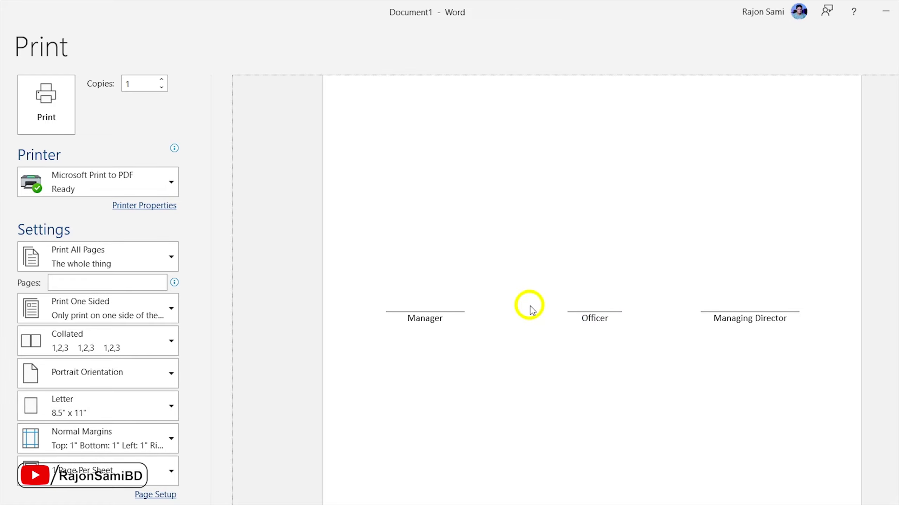
pyautogui.click(44, 69)
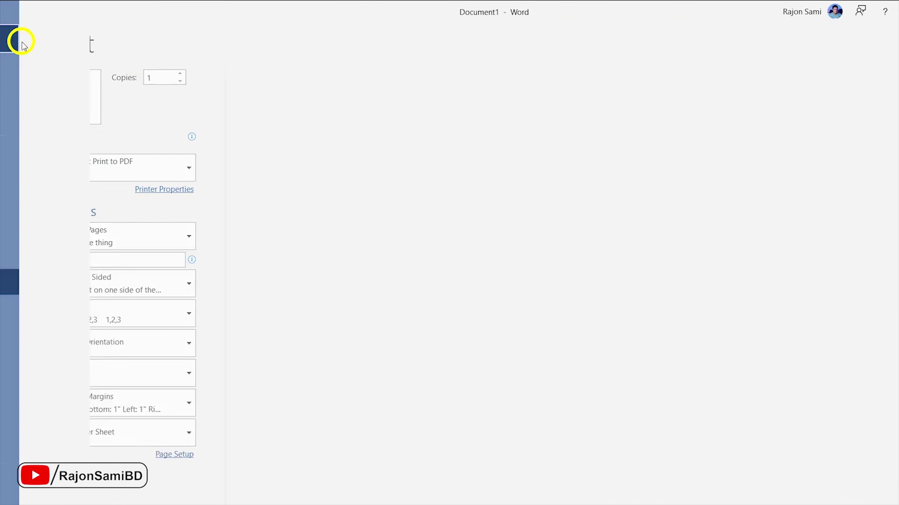
pyautogui.moveTo(441, 376)
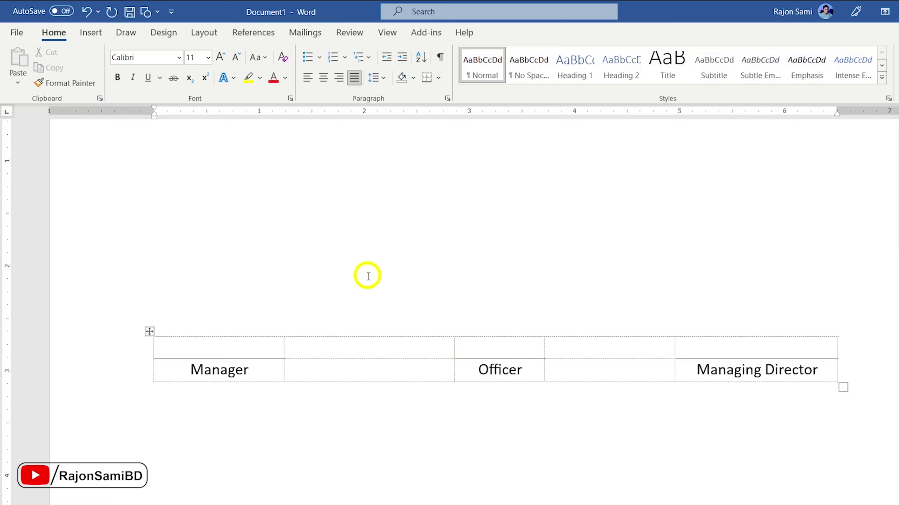
# - Insert Signature (1).tif from this device into the cell above Manager
pyautogui.click(279, 205)
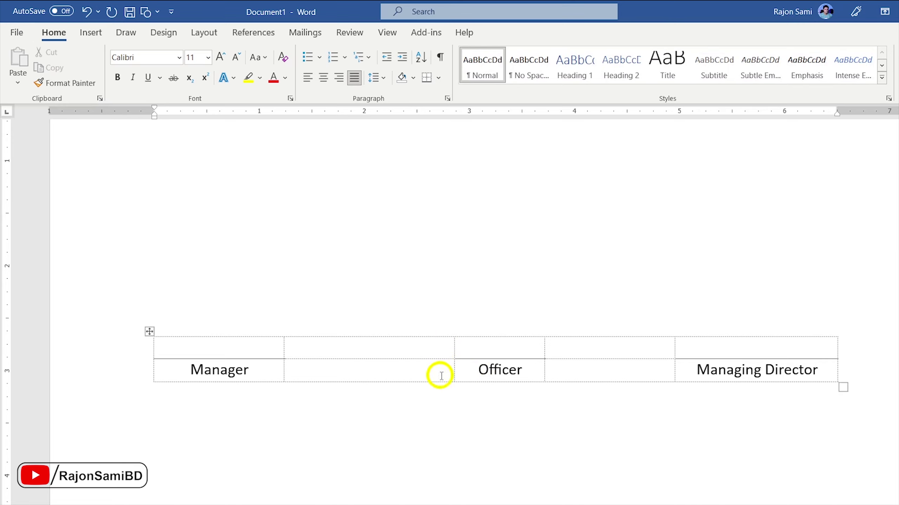
pyautogui.click(224, 349)
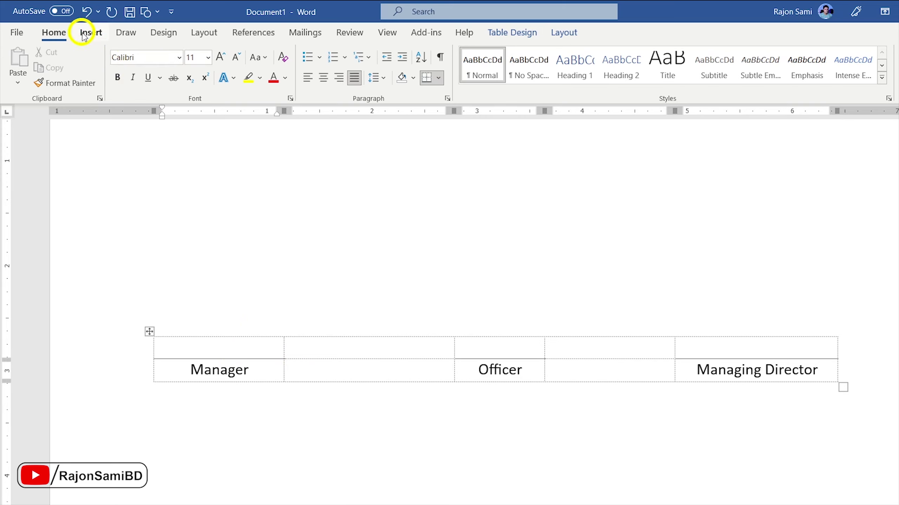
pyautogui.click(84, 35)
pyautogui.click(131, 68)
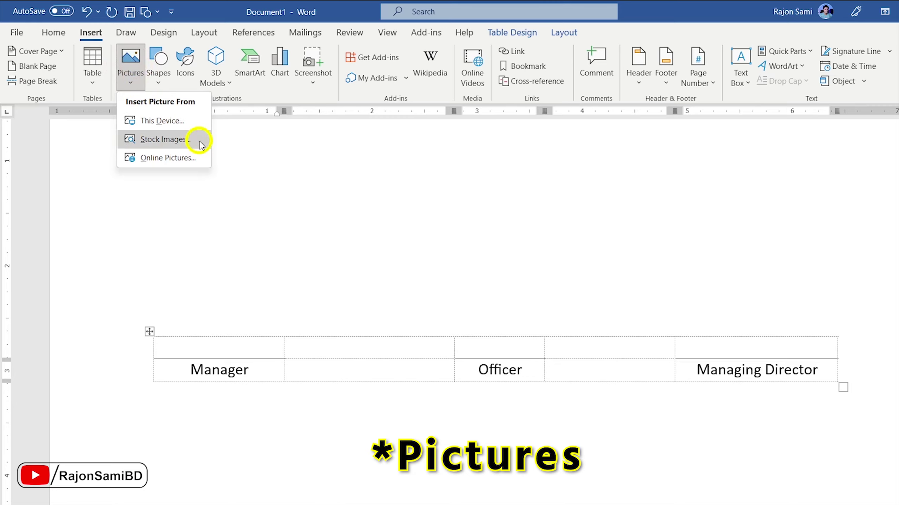
pyautogui.click(169, 121)
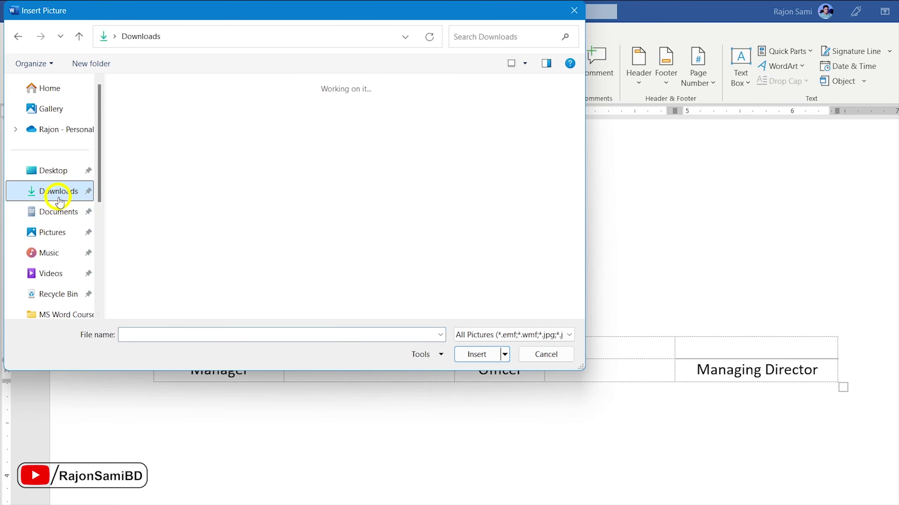
pyautogui.click(150, 134)
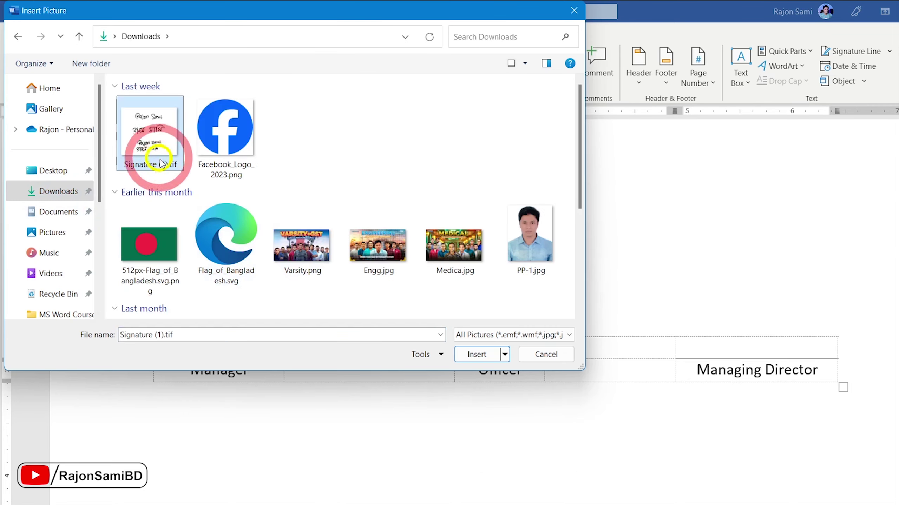
pyautogui.click(478, 354)
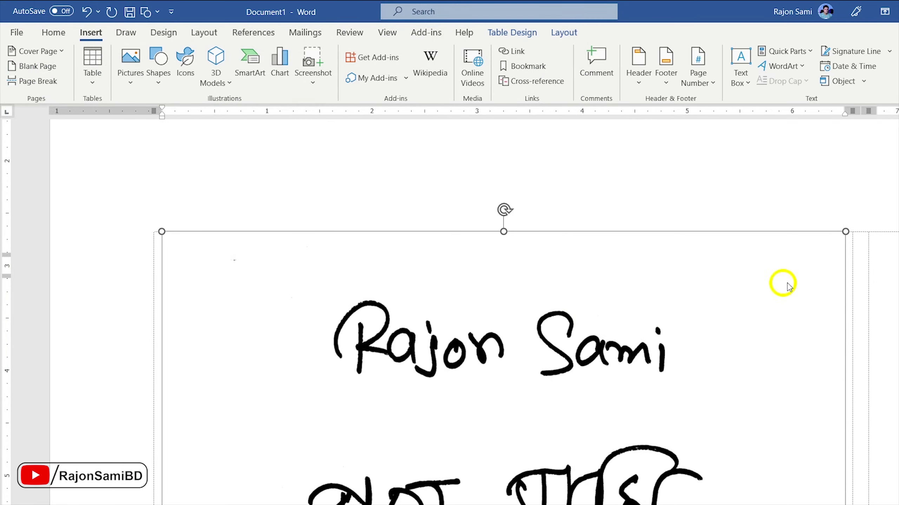
# - Resize the signature picture to 1" high and crop off its bottom part
pyautogui.moveTo(845, 232); pyautogui.dragTo(647, 230)
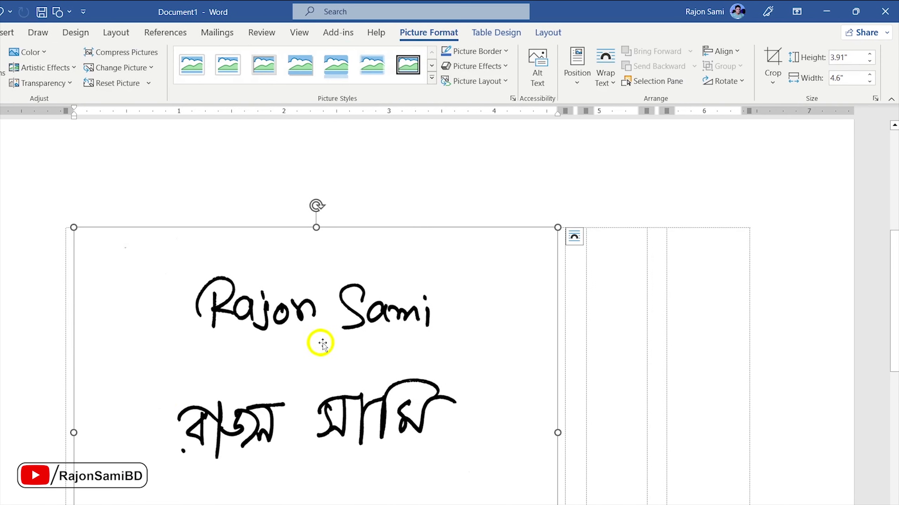
pyautogui.click(855, 58)
pyautogui.write('1')
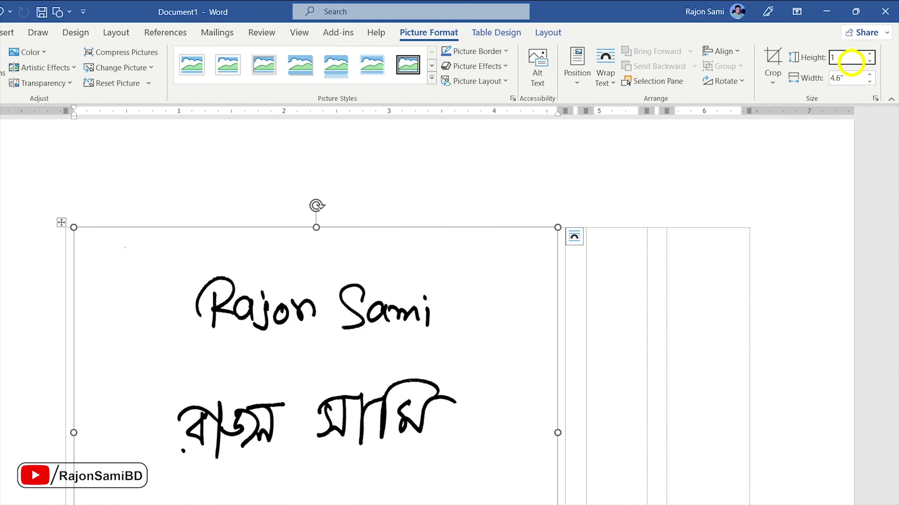
pyautogui.press('Return')
pyautogui.click(773, 67)
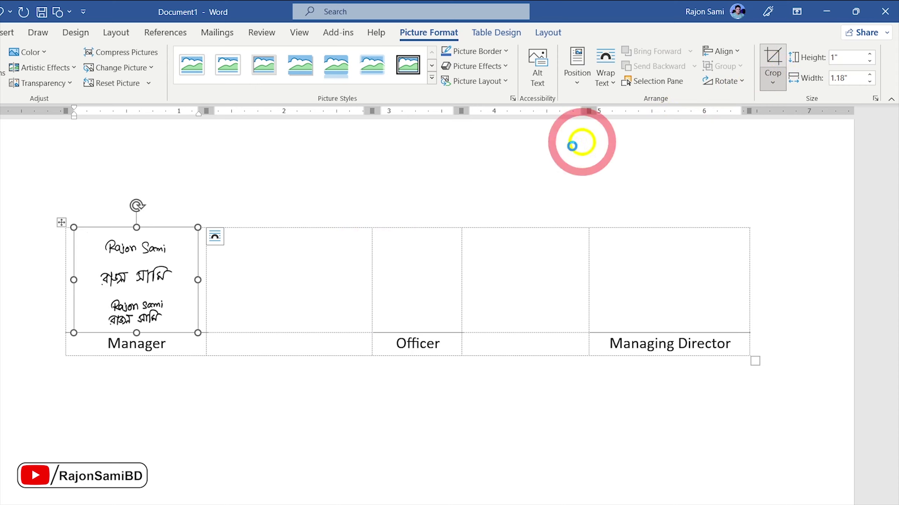
pyautogui.moveTo(136, 330); pyautogui.dragTo(137, 261)
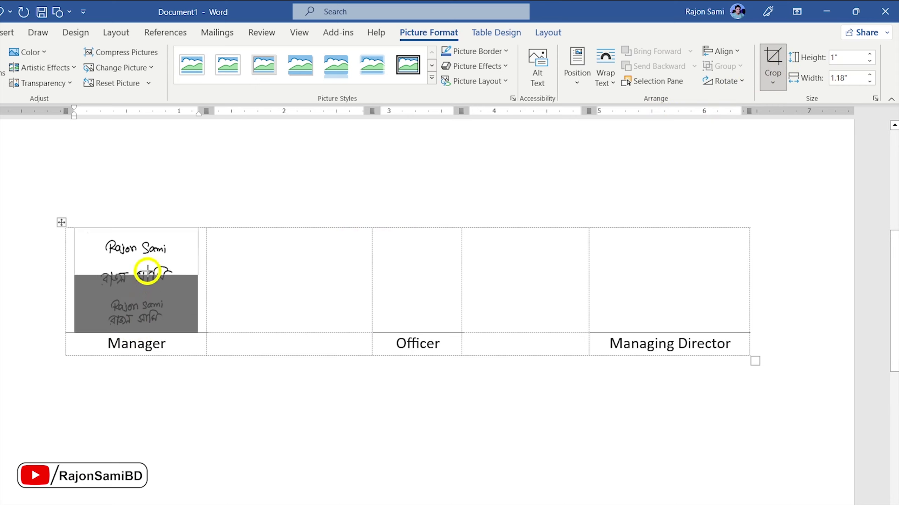
pyautogui.click(322, 214)
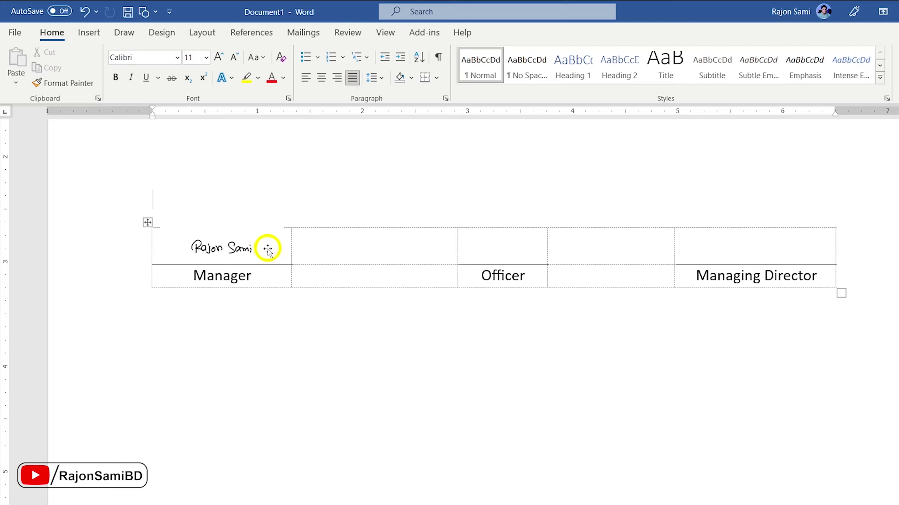
# - Save the selected signature table to the Quick Part Gallery as 'Signature' in General
pyautogui.moveTo(183, 216)
pyautogui.mouseDown()
pyautogui.moveTo(333, 236)
pyautogui.moveTo(634, 299)
pyautogui.mouseUp()
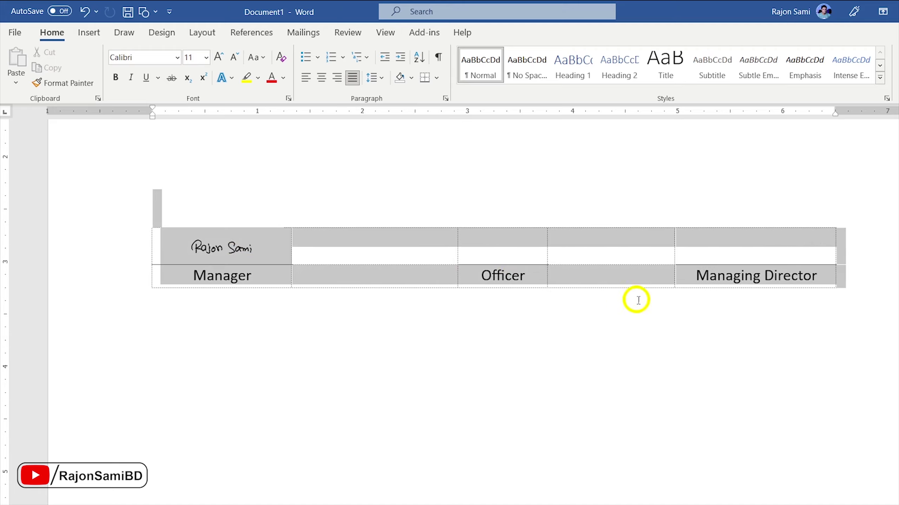
pyautogui.click(106, 36)
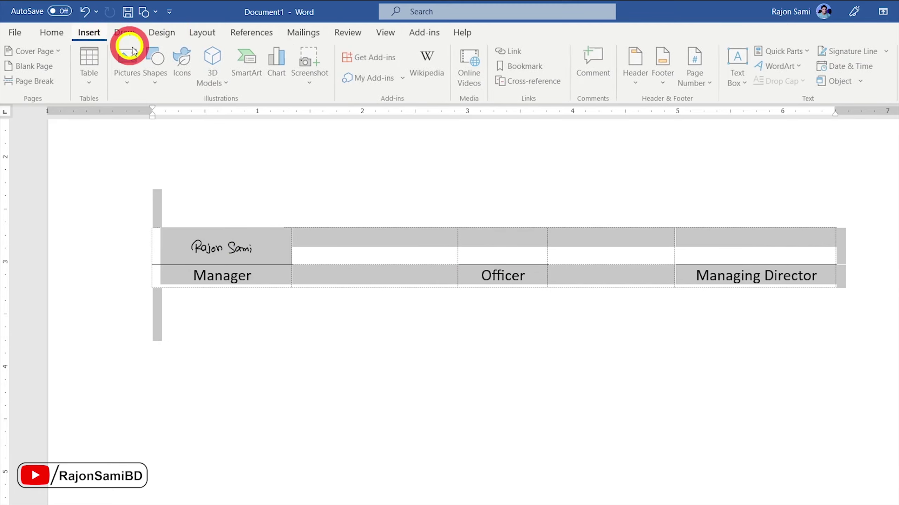
pyautogui.click(809, 52)
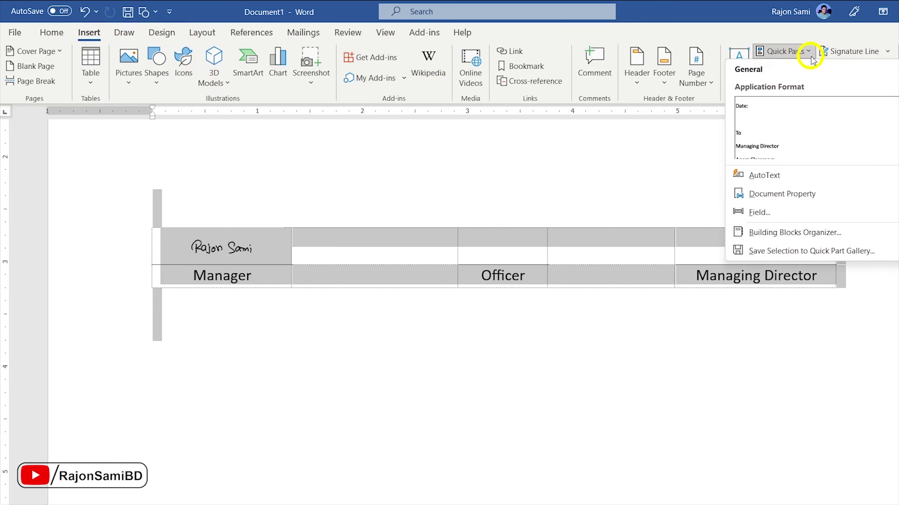
pyautogui.click(848, 251)
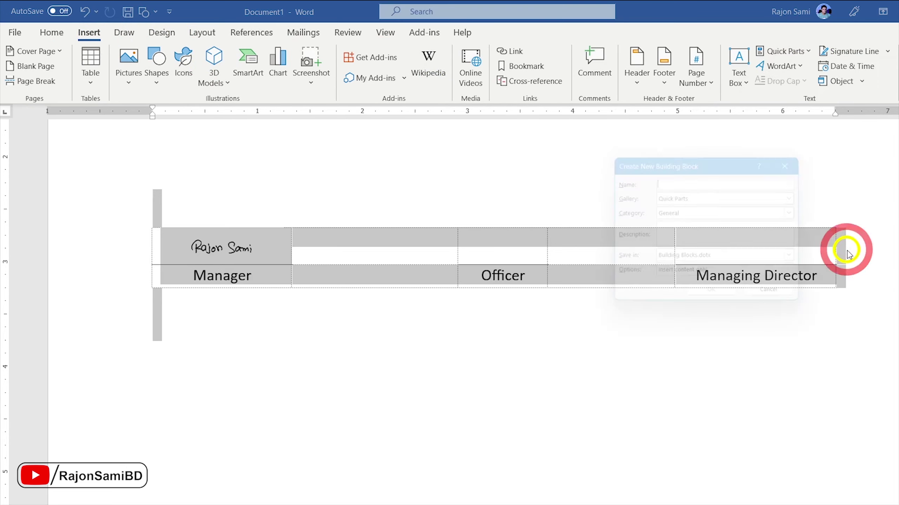
pyautogui.write('Signature')
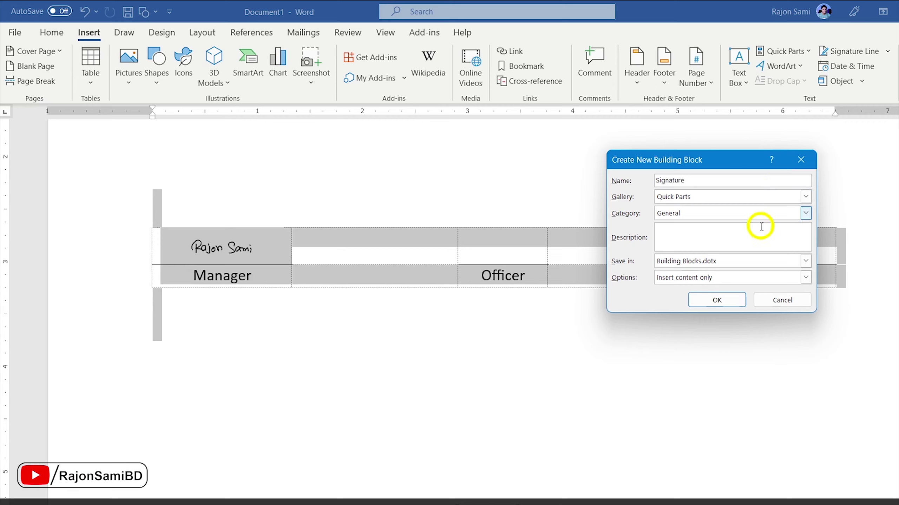
pyautogui.click(720, 301)
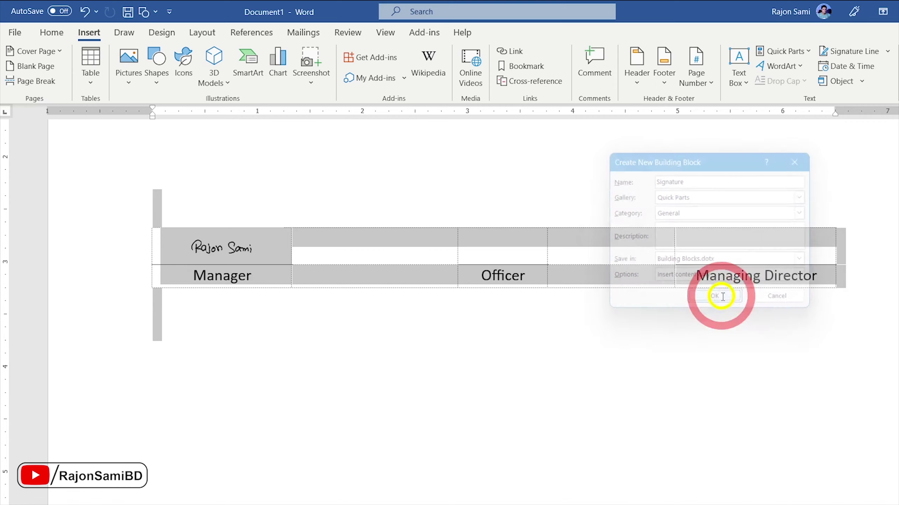
pyautogui.click(549, 302)
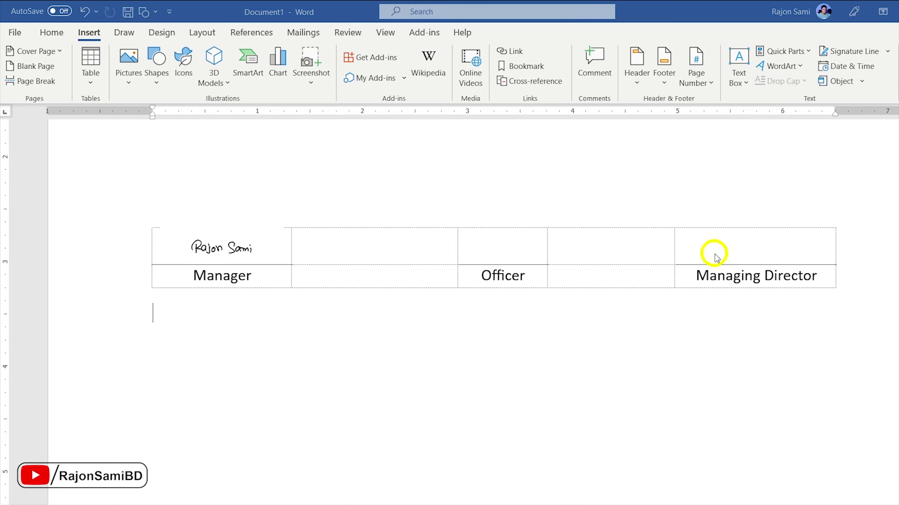
# - Close the document unsaved, save the Building Blocks.dotx changes, and relaunch Word
pyautogui.hotkey('ctrl', 's')
pyautogui.click(535, 364)
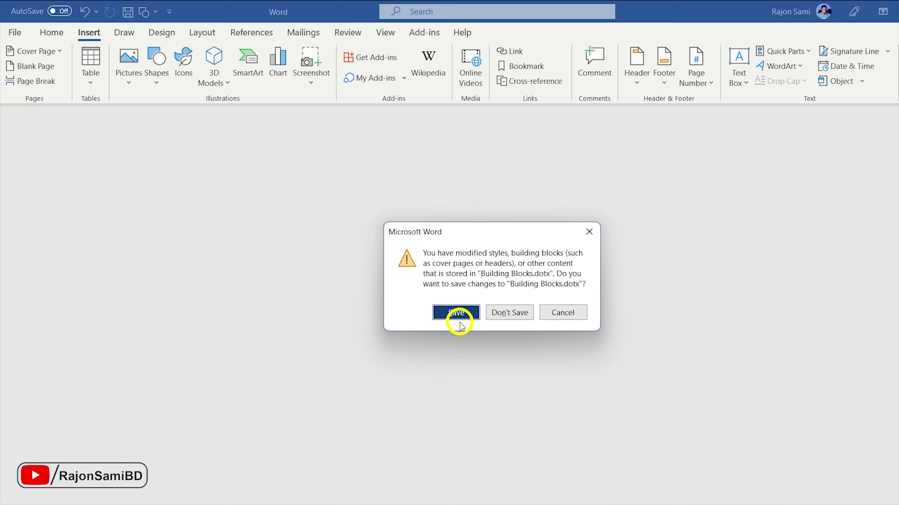
pyautogui.click(456, 312)
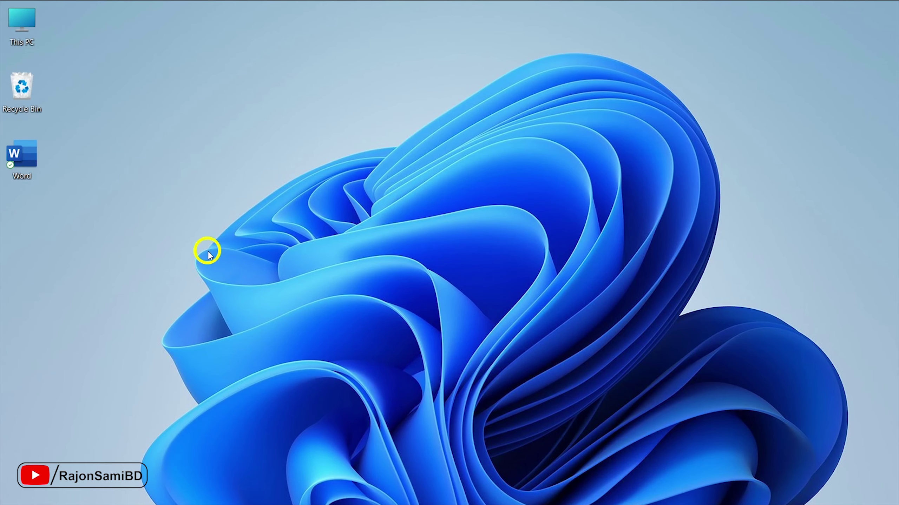
pyautogui.doubleClick(28, 151)
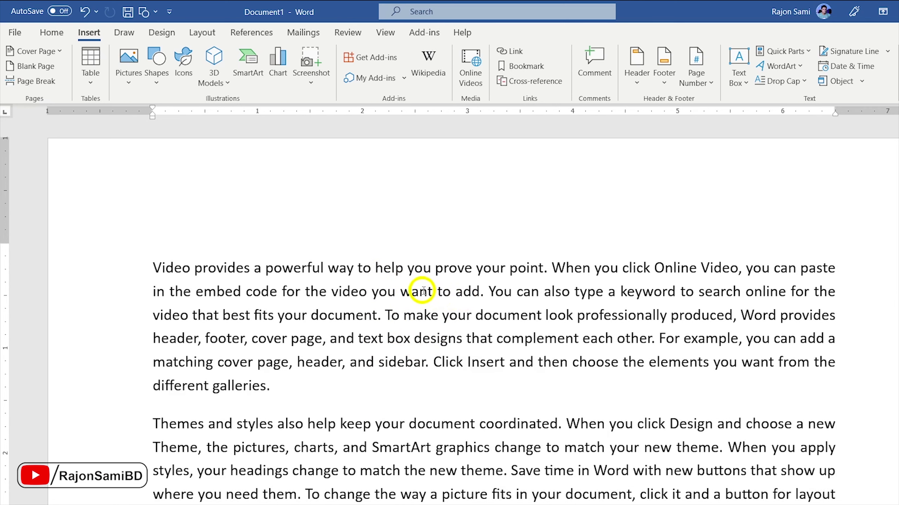
# - Insert the Signature Quick Part below the last sample paragraph
pyautogui.scroll(-9, 422, 291)
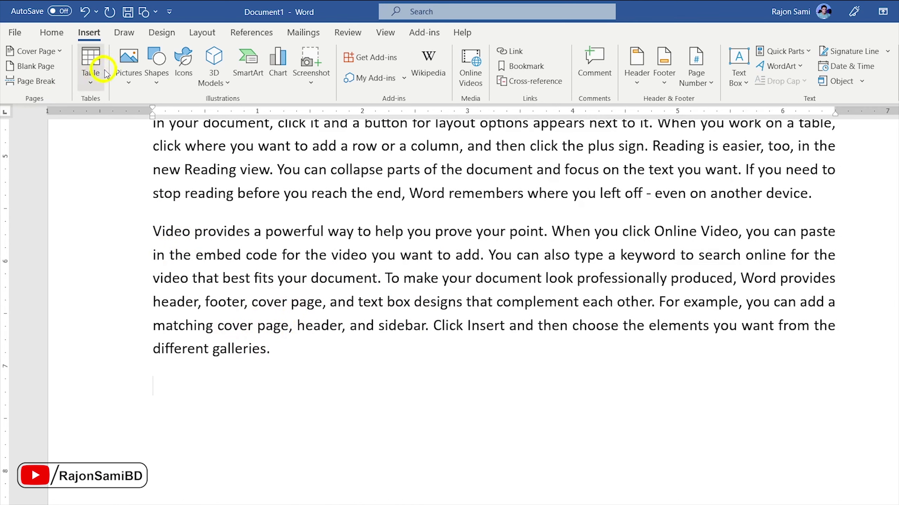
pyautogui.click(789, 52)
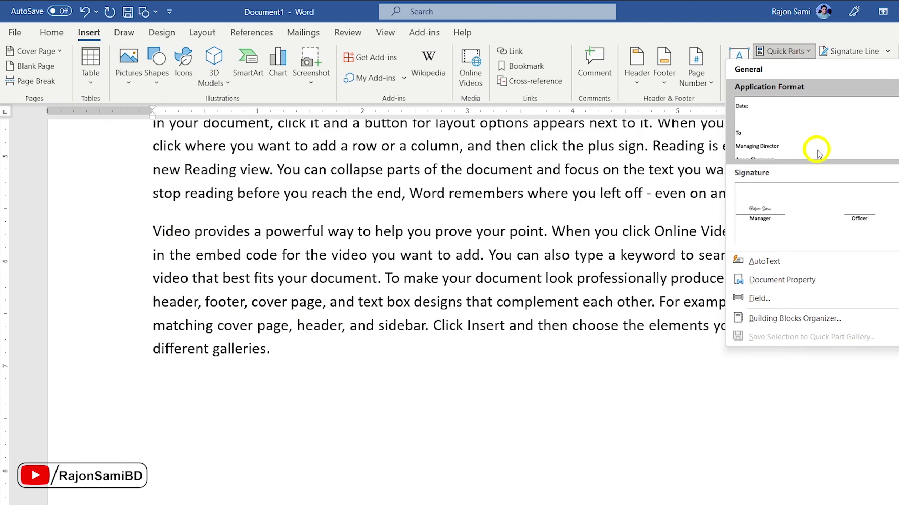
pyautogui.click(831, 210)
# - Visit the File backstage, return, and select the inserted signature row with its line
pyautogui.scroll(5, 620, 226)
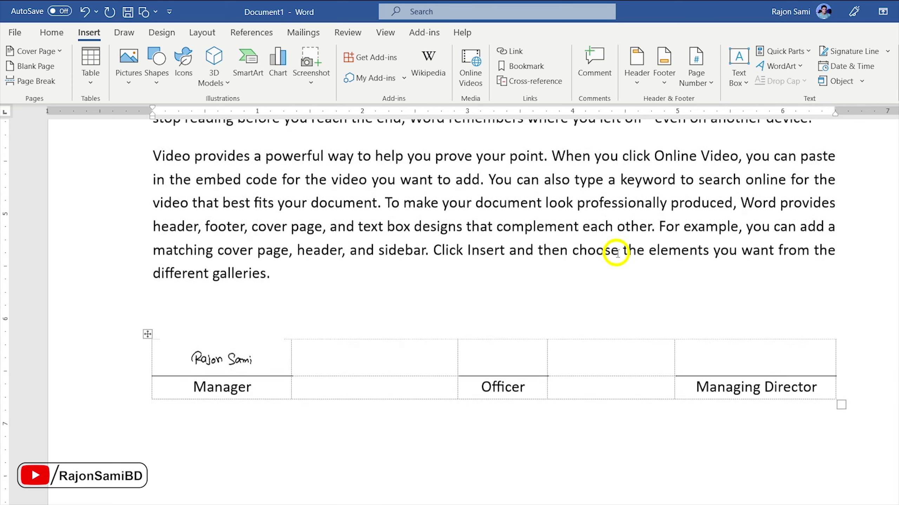
pyautogui.scroll(3, 552, 262)
pyautogui.scroll(-4, 313, 367)
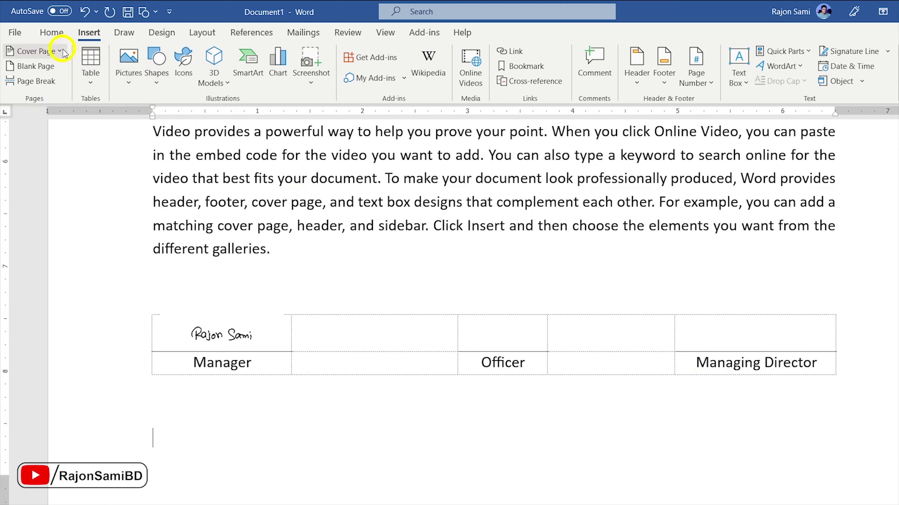
pyautogui.click(12, 33)
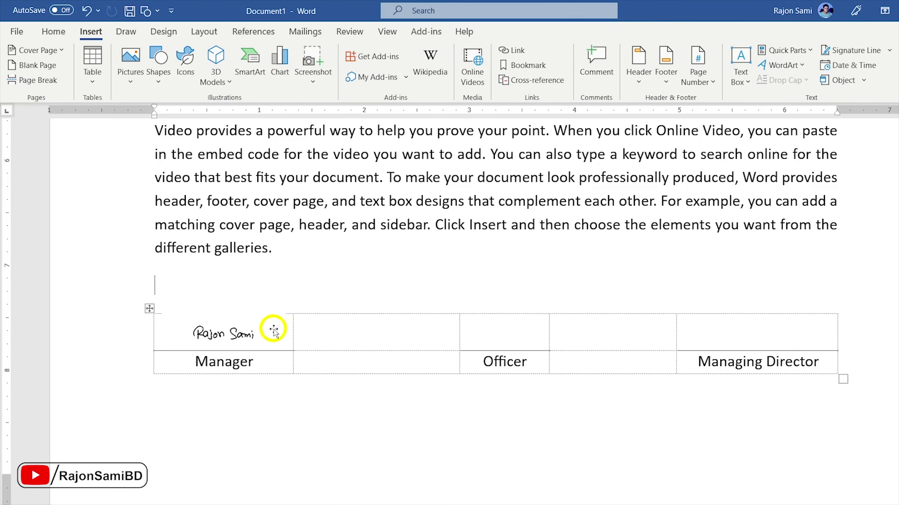
pyautogui.moveTo(311, 296); pyautogui.dragTo(460, 339)
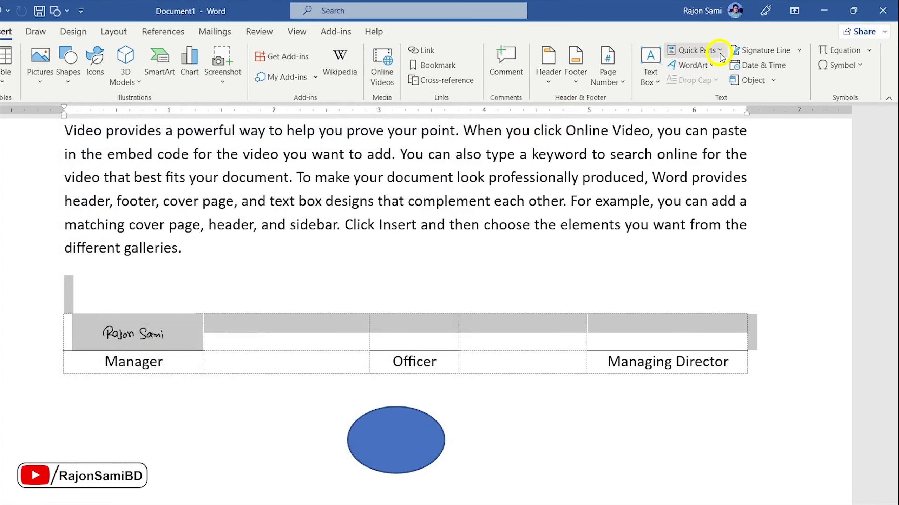
# - Delete the Application Format entry using the Building Blocks Organizer, confirming the deletion
pyautogui.click(722, 53)
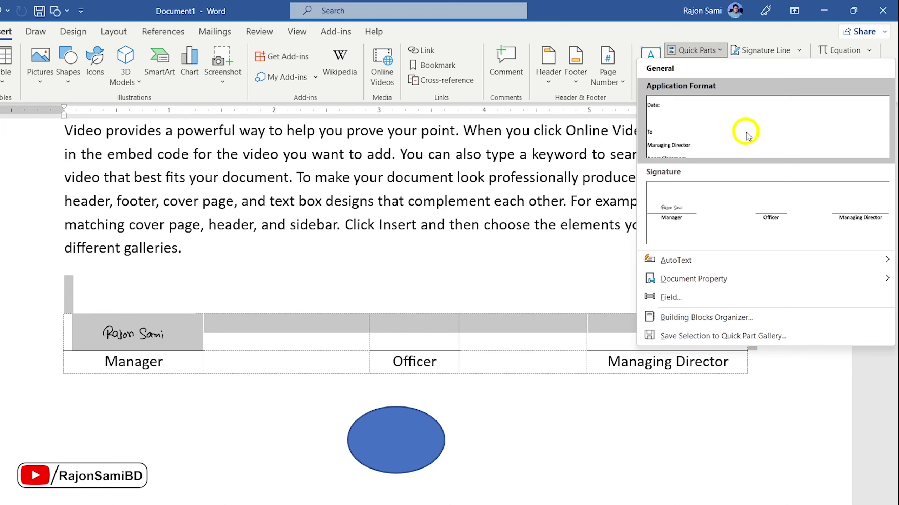
pyautogui.rightClick(716, 128)
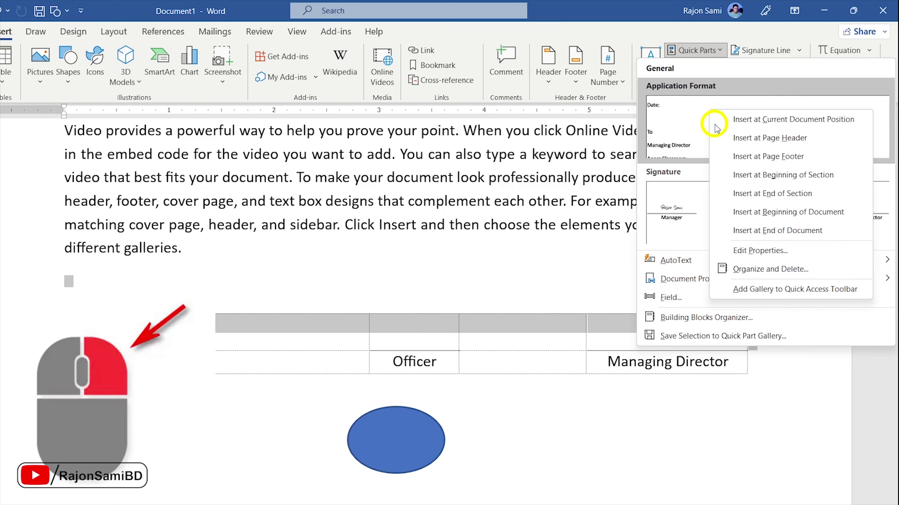
pyautogui.click(812, 272)
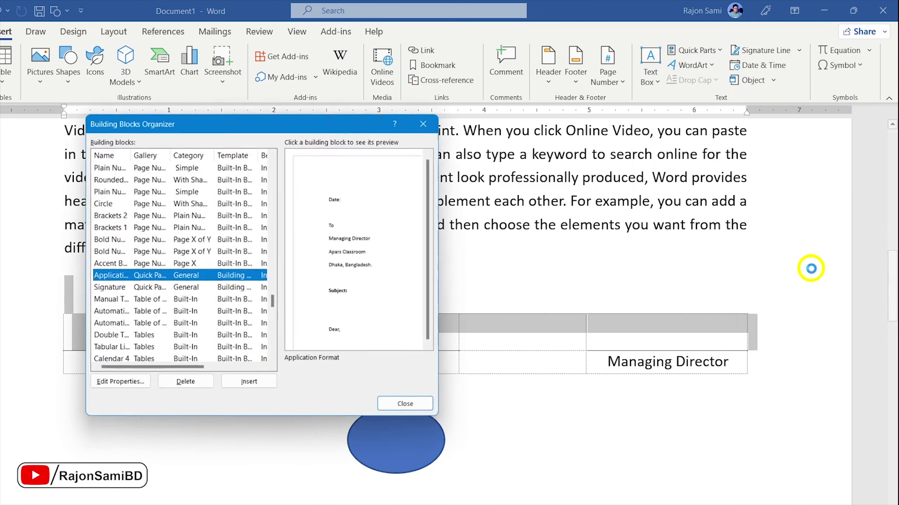
pyautogui.moveTo(127, 152); pyautogui.dragTo(170, 152)
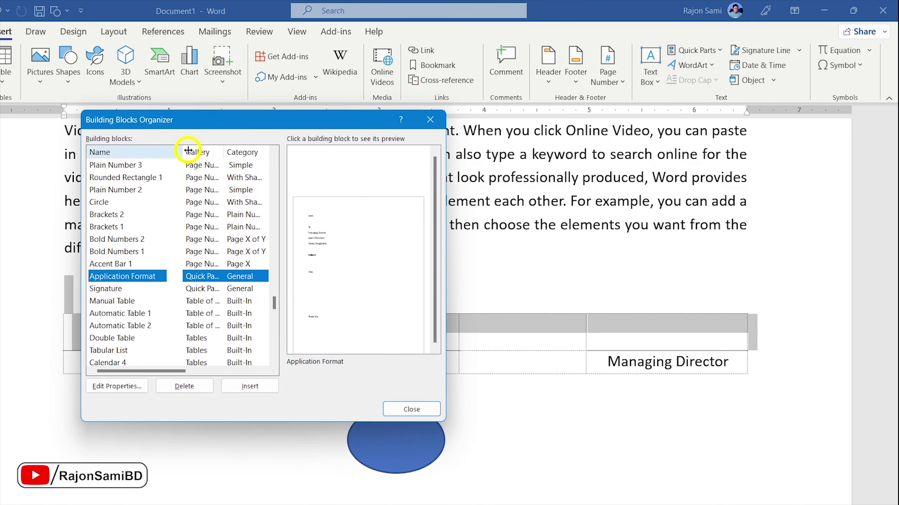
pyautogui.click(142, 278)
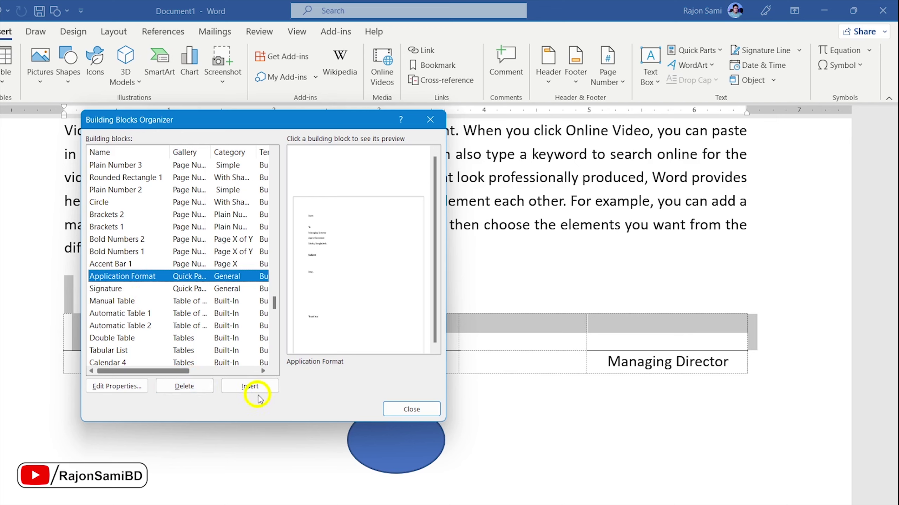
pyautogui.click(184, 386)
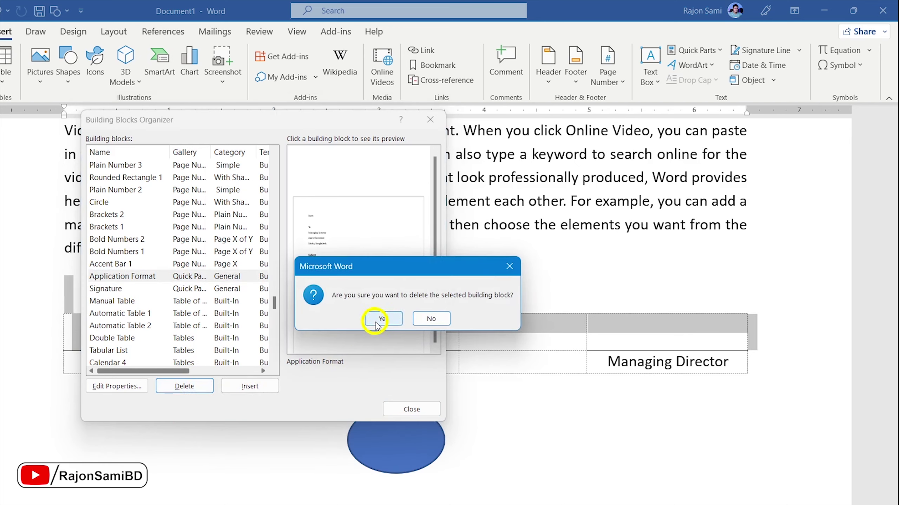
pyautogui.click(376, 320)
pyautogui.click(429, 120)
pyautogui.click(671, 180)
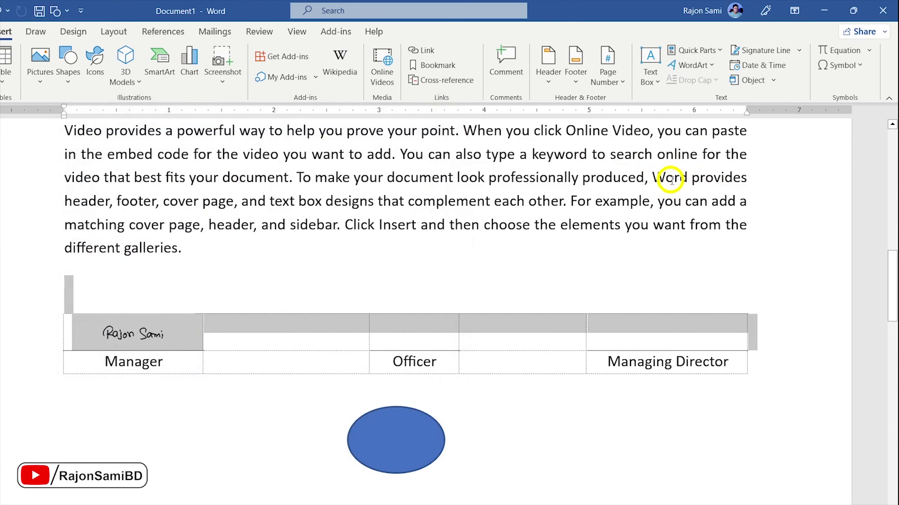